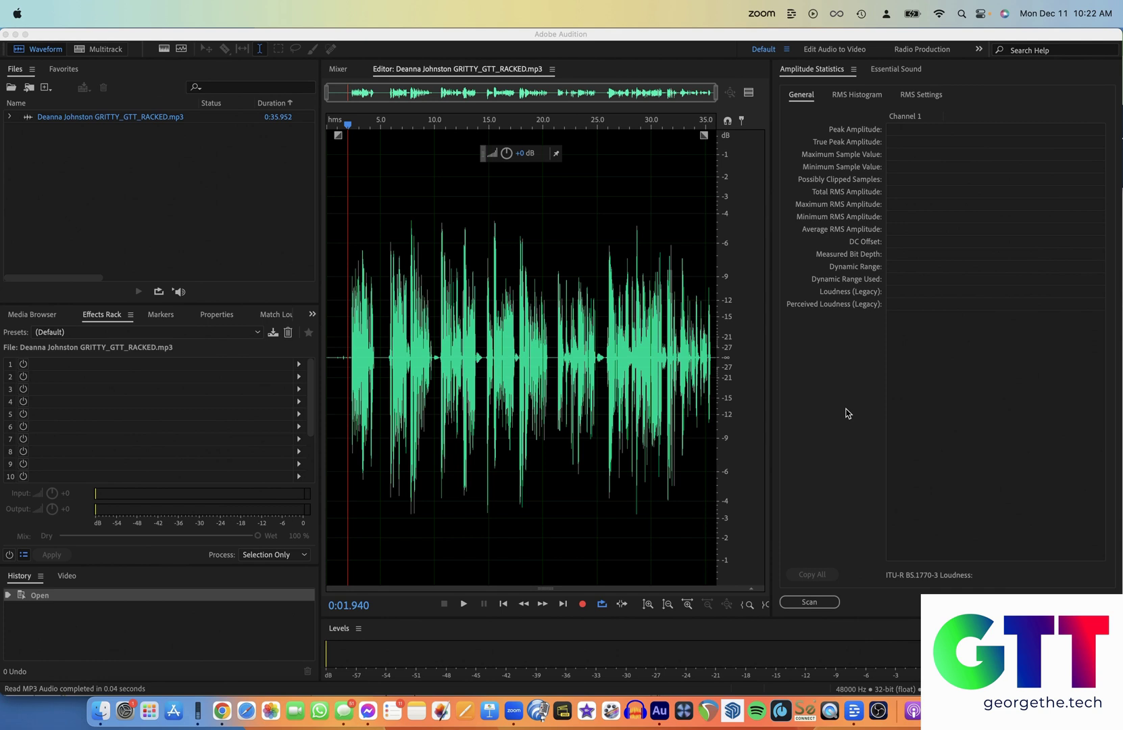
Start recording a new favorite from the Favorites menu and confirm the alert
left_click(261, 43)
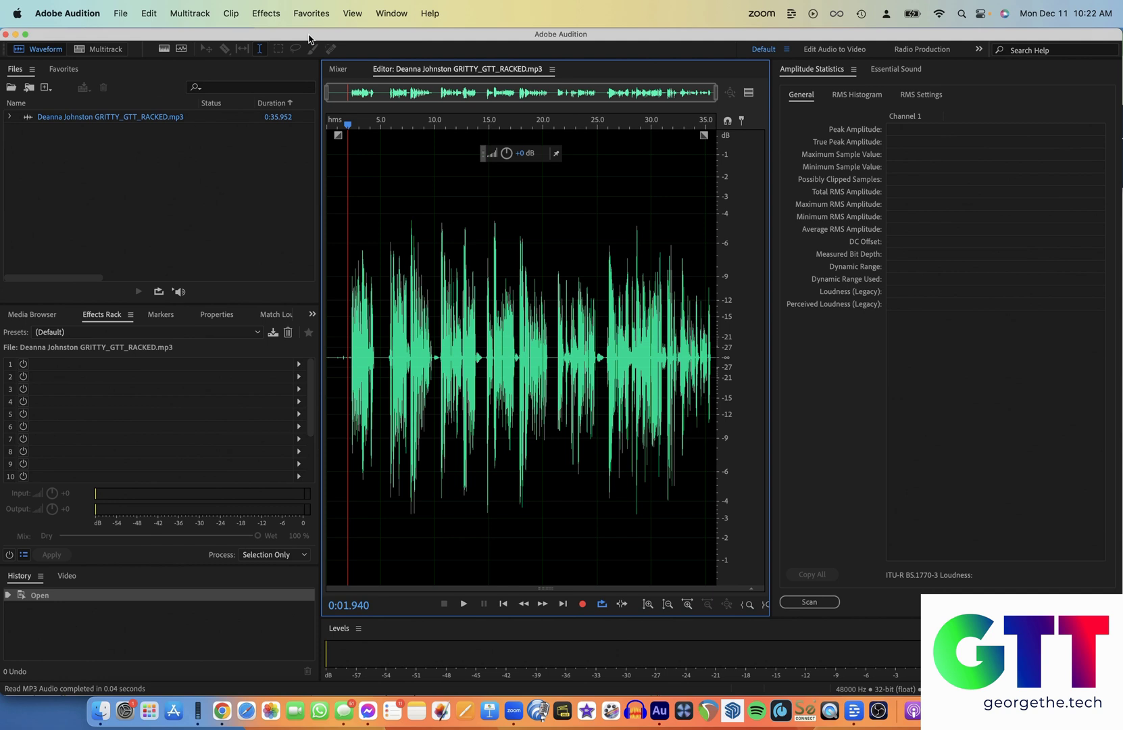
left_click(312, 16)
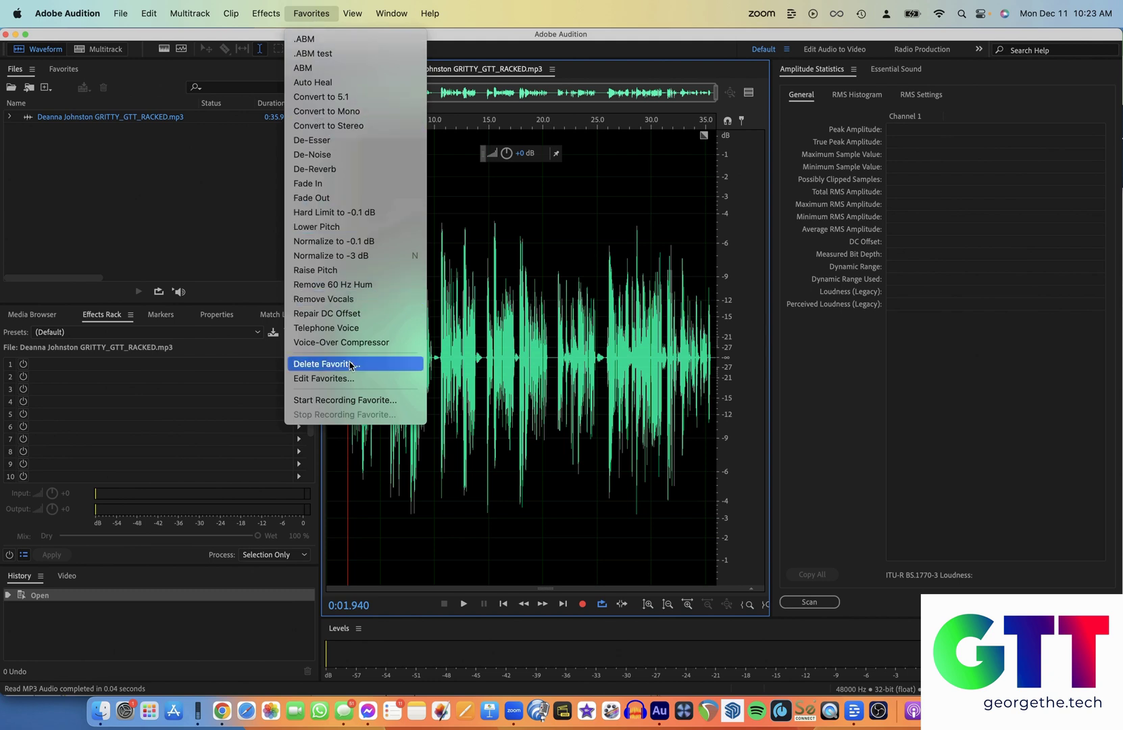
left_click(364, 402)
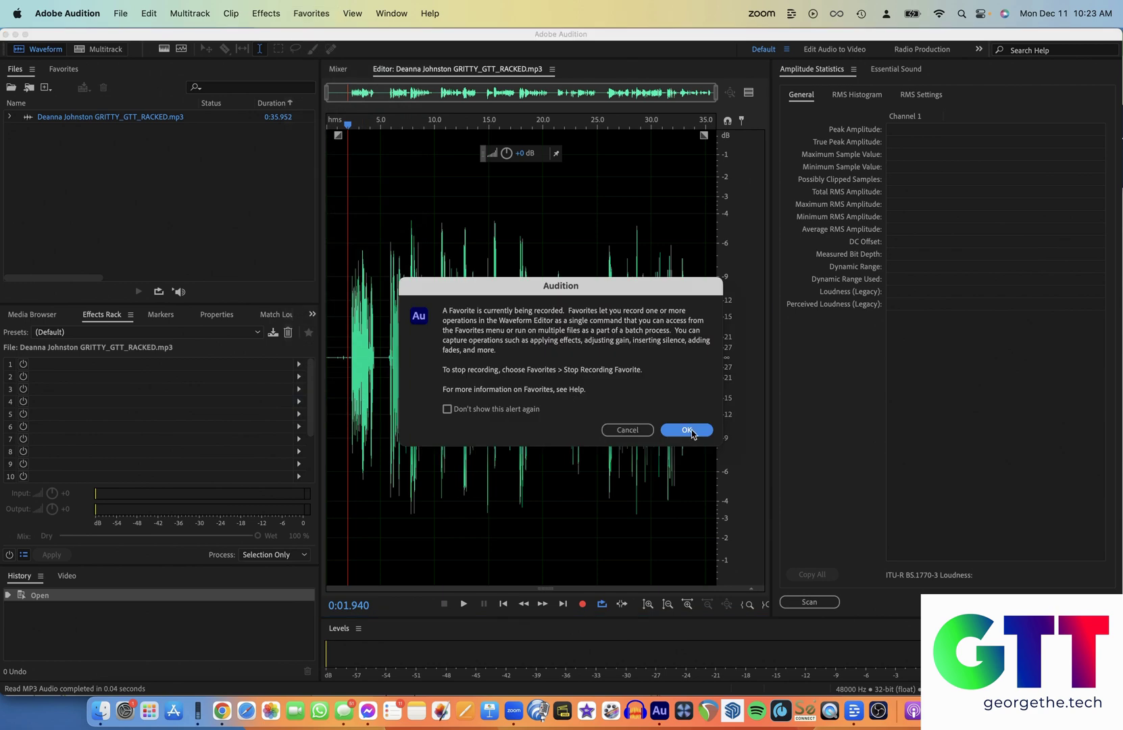
left_click(687, 430)
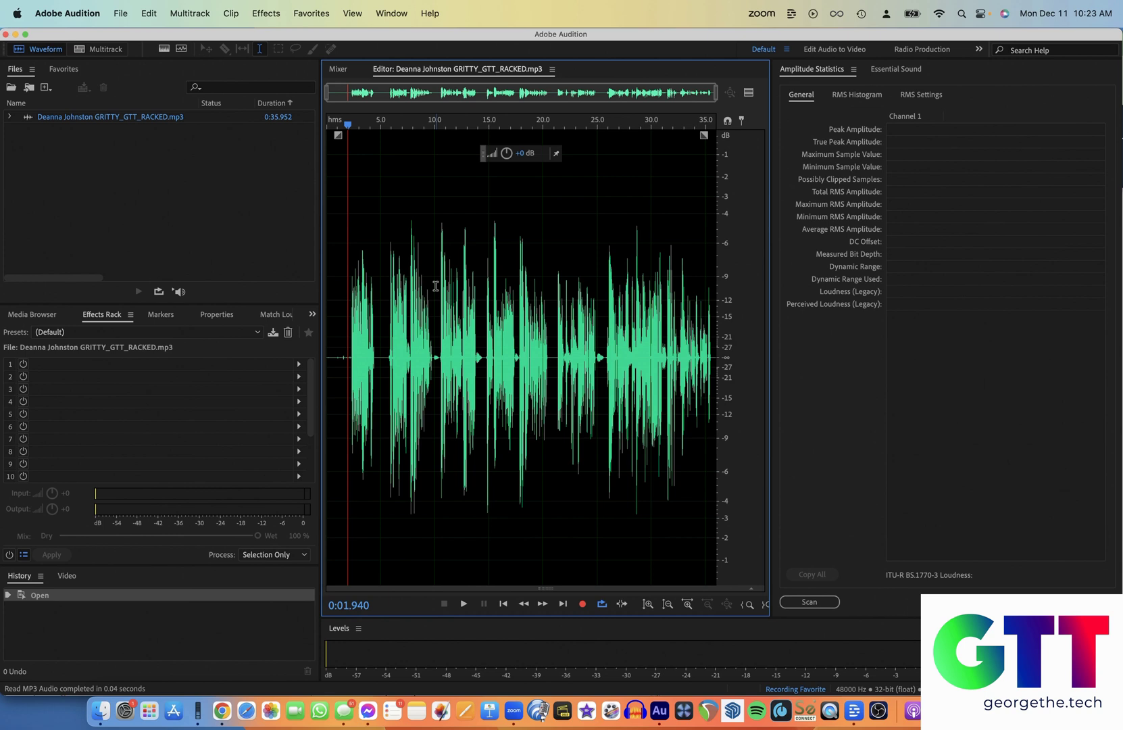
Apply the Normalize to -3 dB favorite to the whole voice clip
left_click(318, 18)
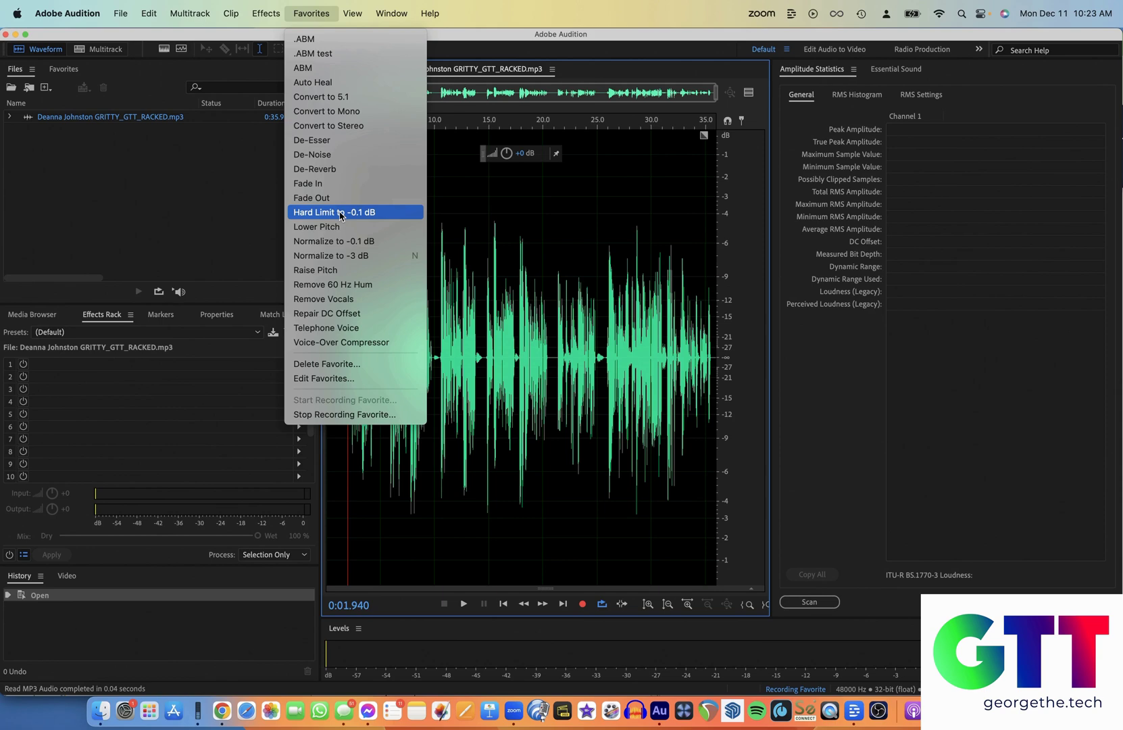
left_click(379, 260)
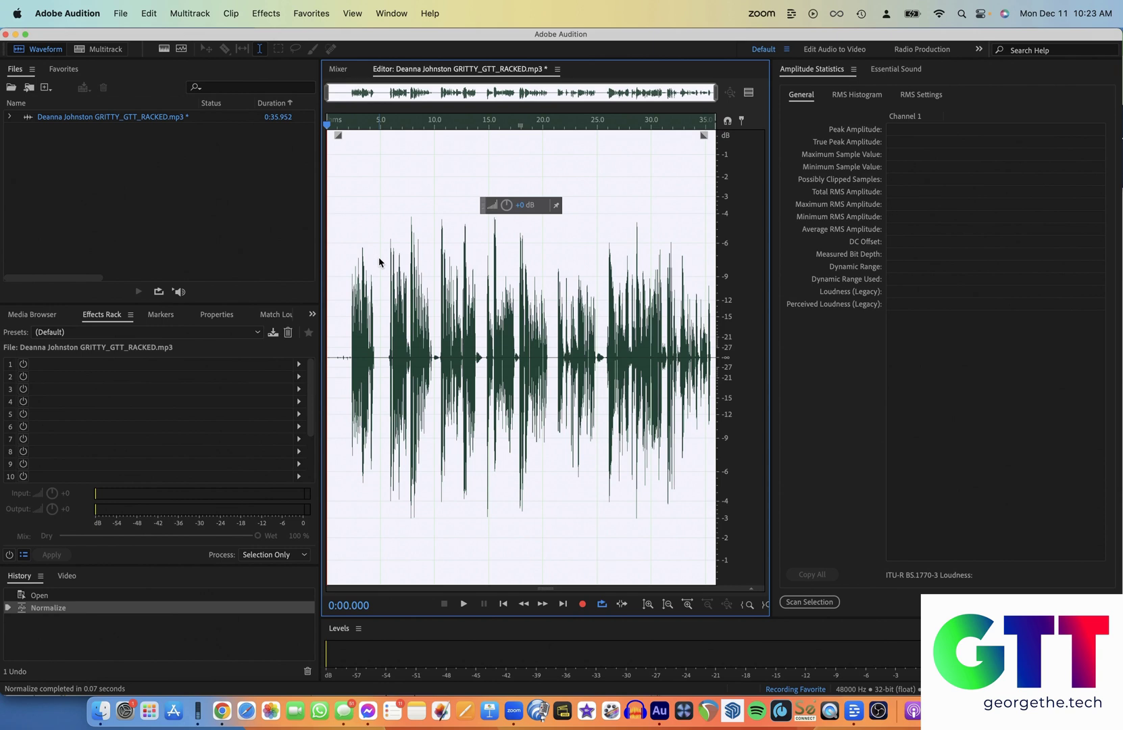
Load the AaronP-comm Effects Rack preset and apply it to the voice clip
left_click(249, 335)
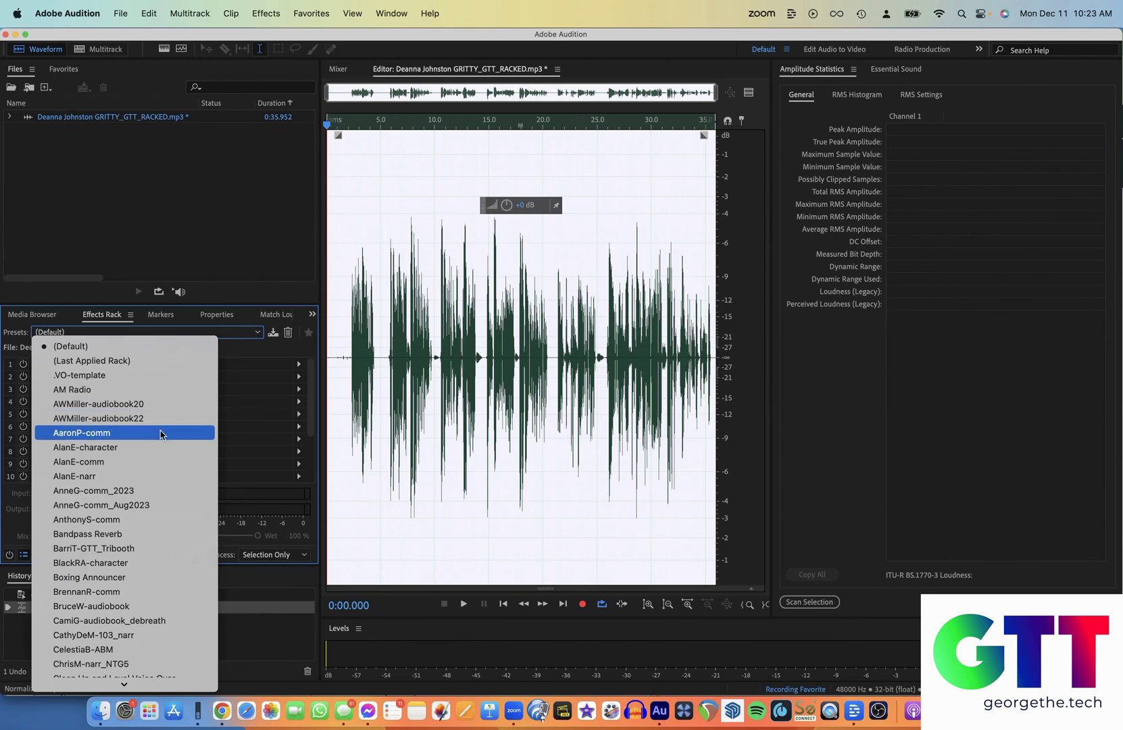
left_click(160, 434)
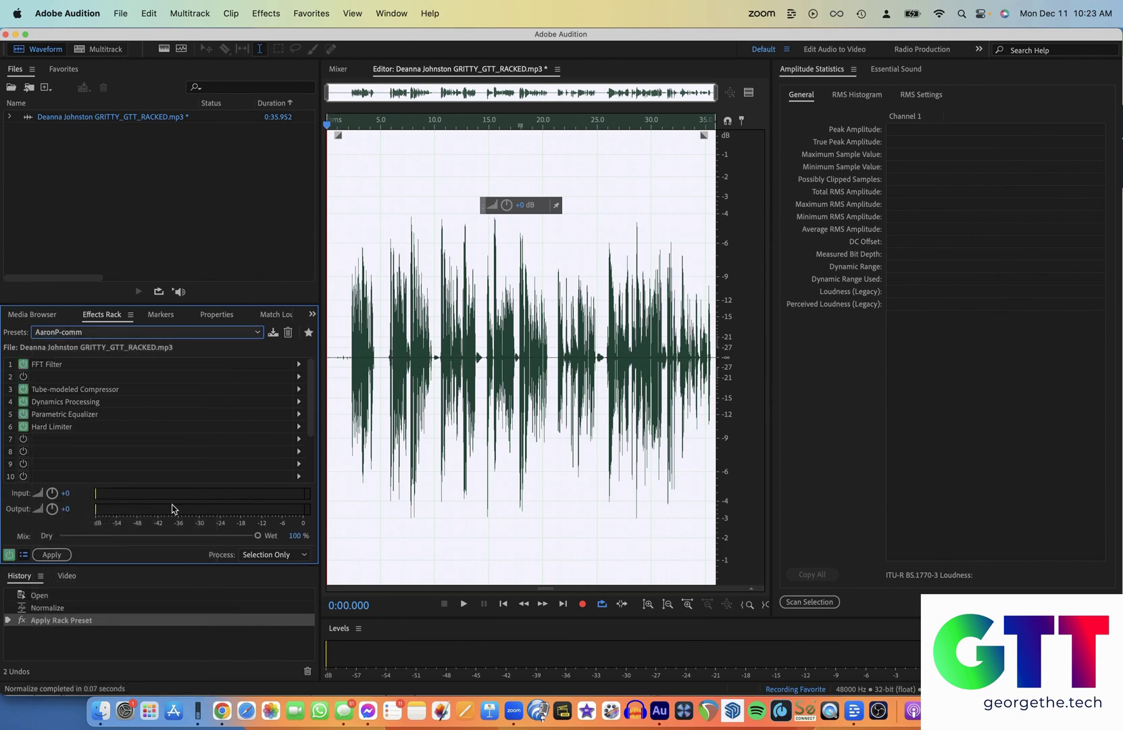
left_click(52, 555)
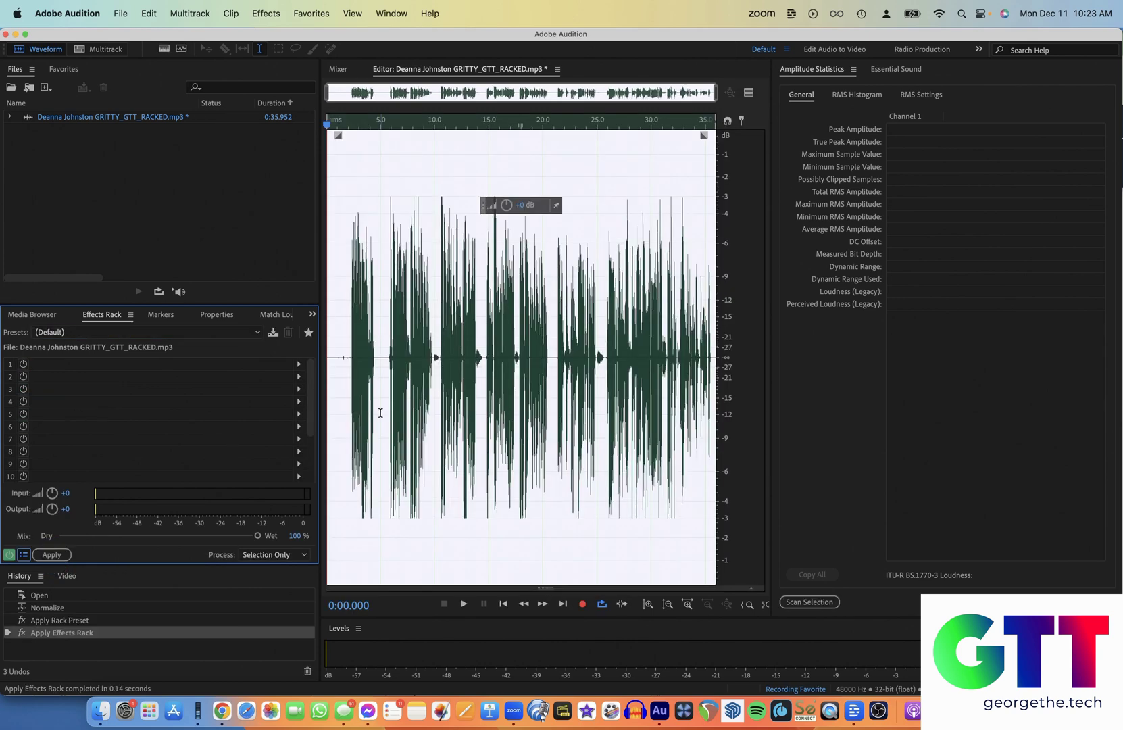
Stop recording the favorite and save it as 'new favorite'
left_click(323, 16)
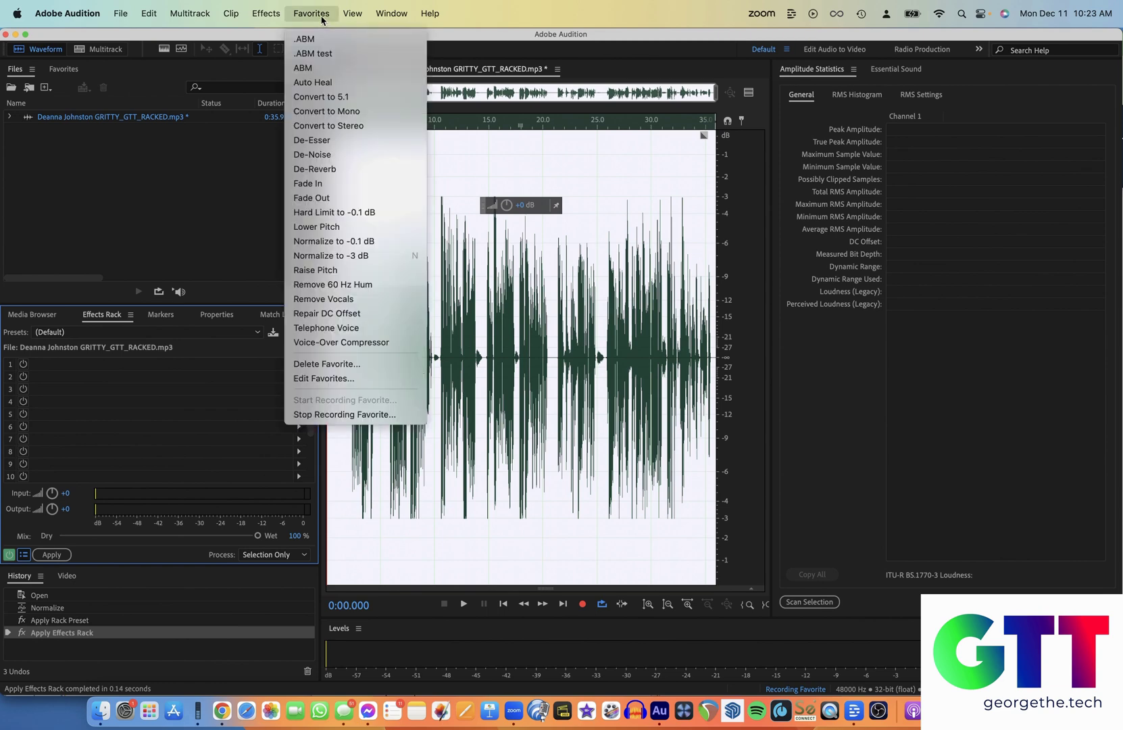
left_click(348, 414)
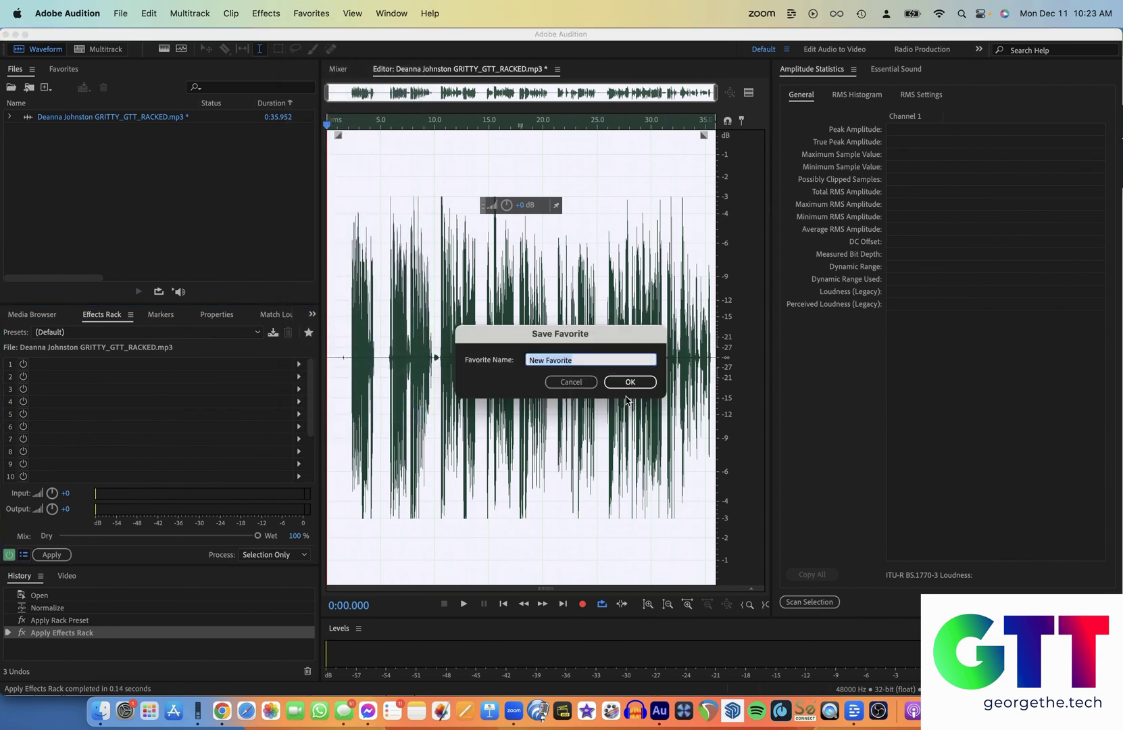
type("new favoritre")
key("BackSpace")
key("BackSpace")
type("e")
key("super+Left")
left_click(629, 382)
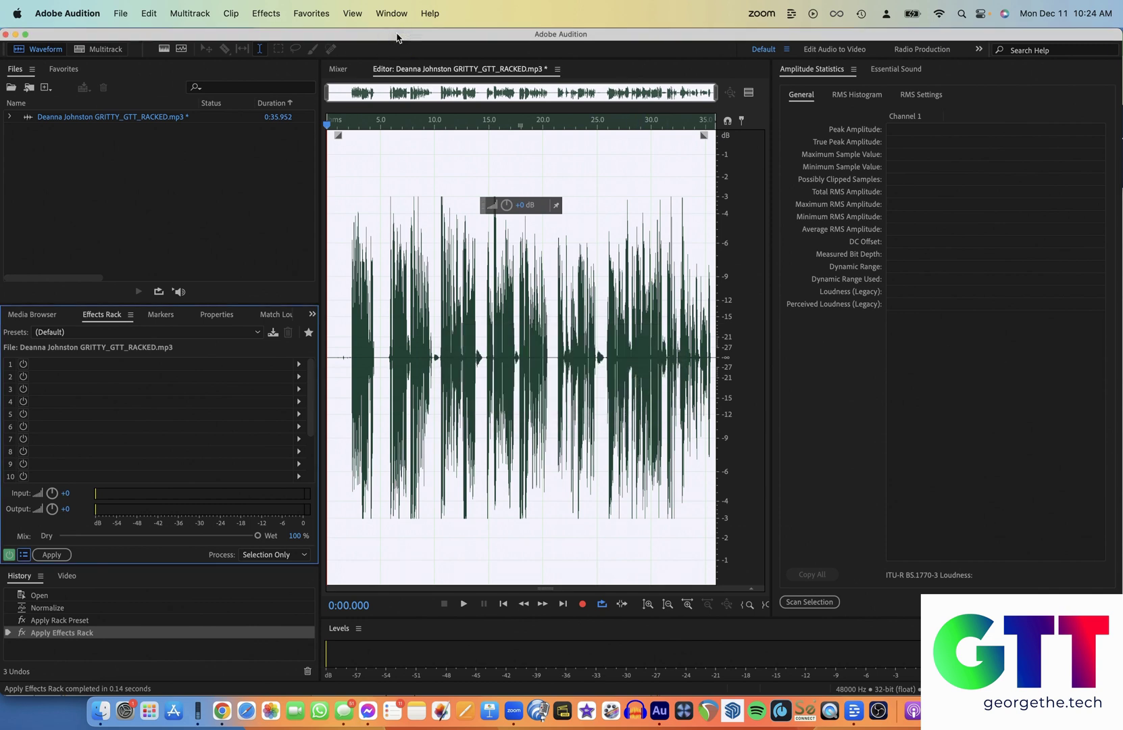
Open Keyboard Shortcuts and filter the command list by 'new fa'
left_click(149, 15)
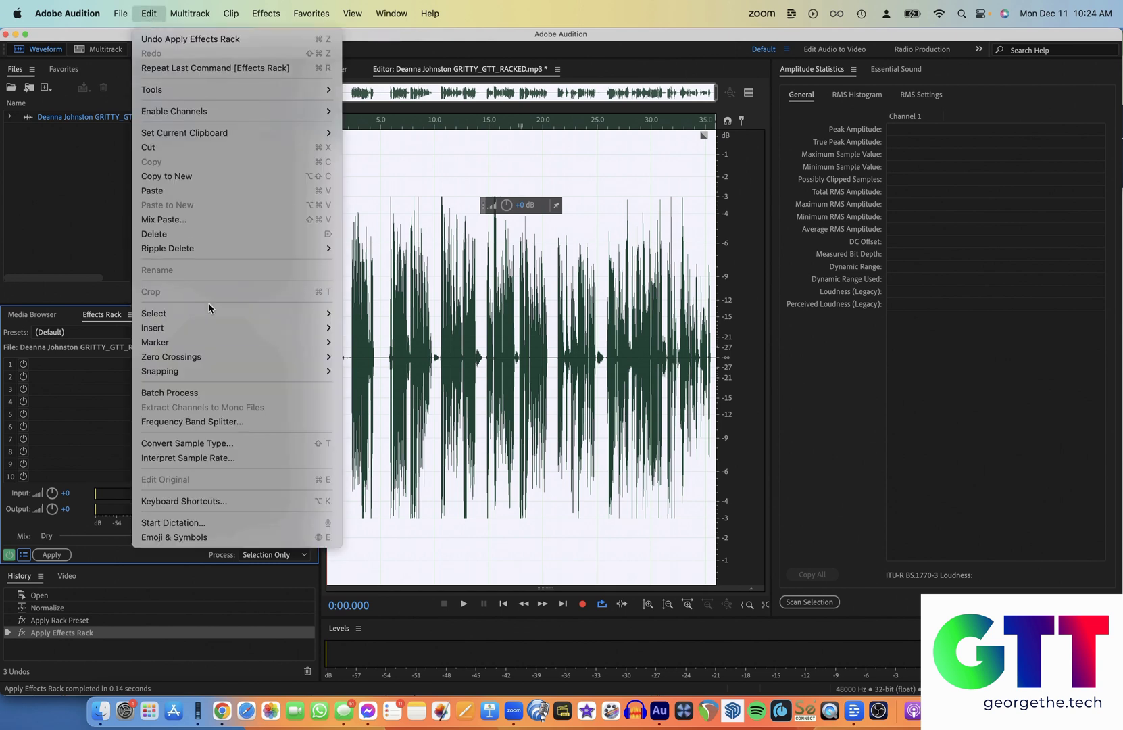
left_click(250, 504)
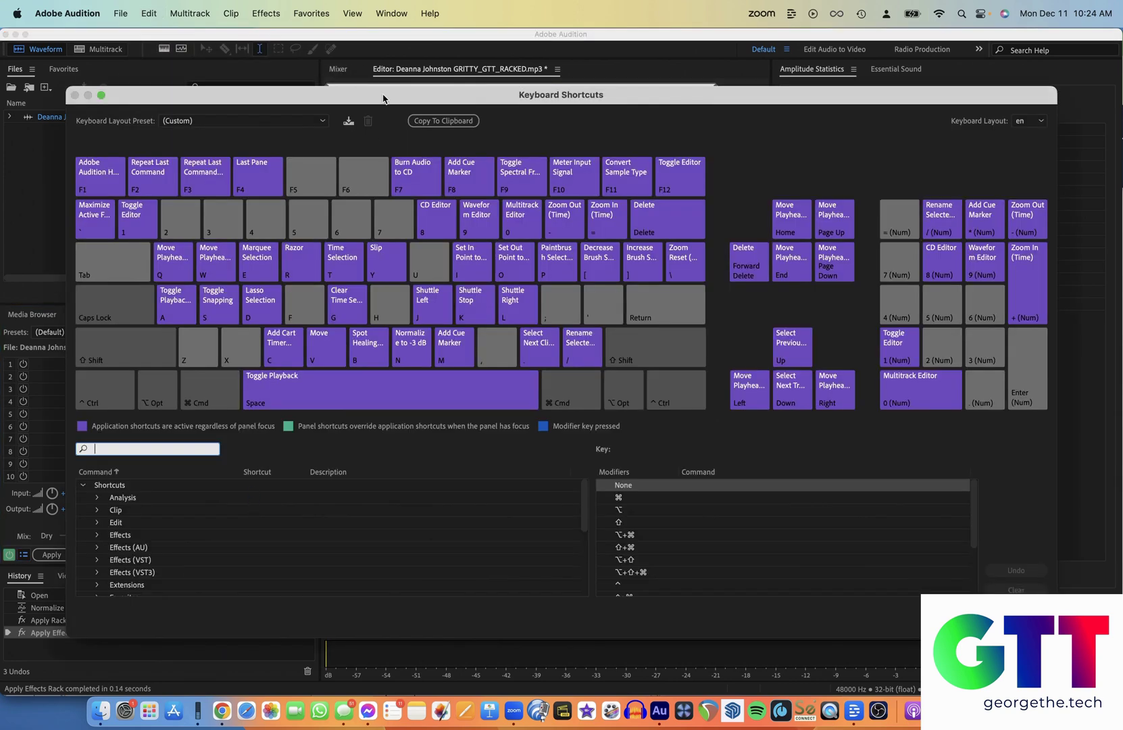
left_click_drag(382, 98, 383, 40)
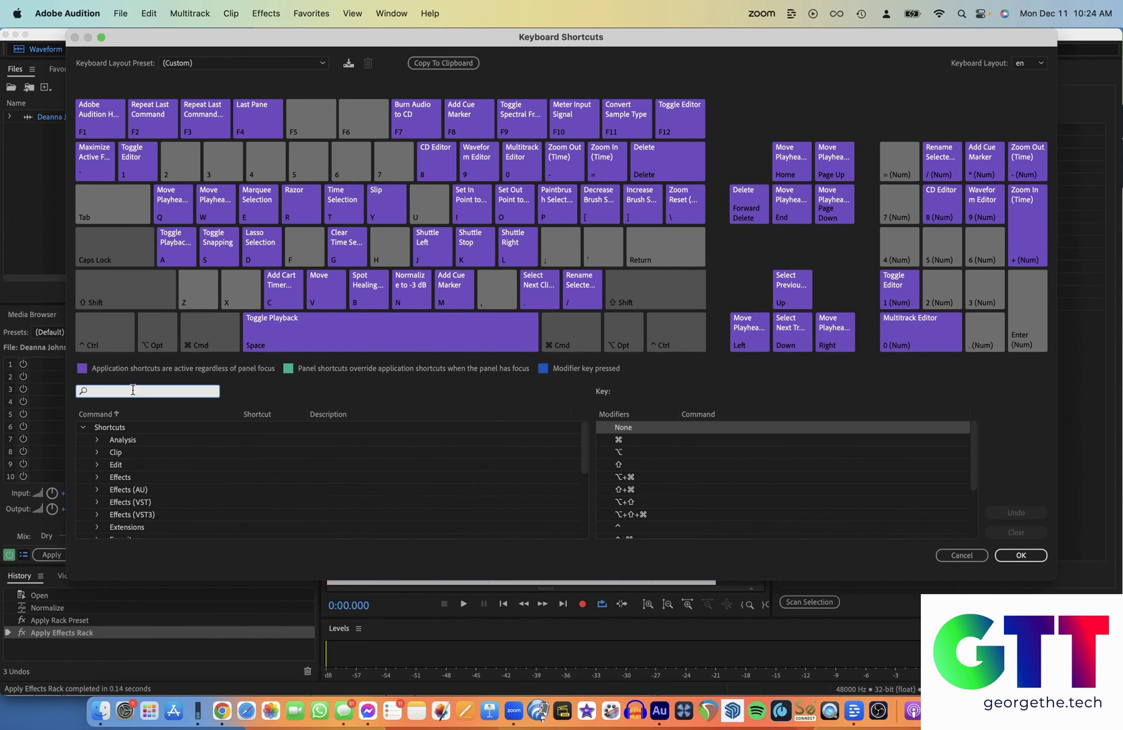
type("new fa")
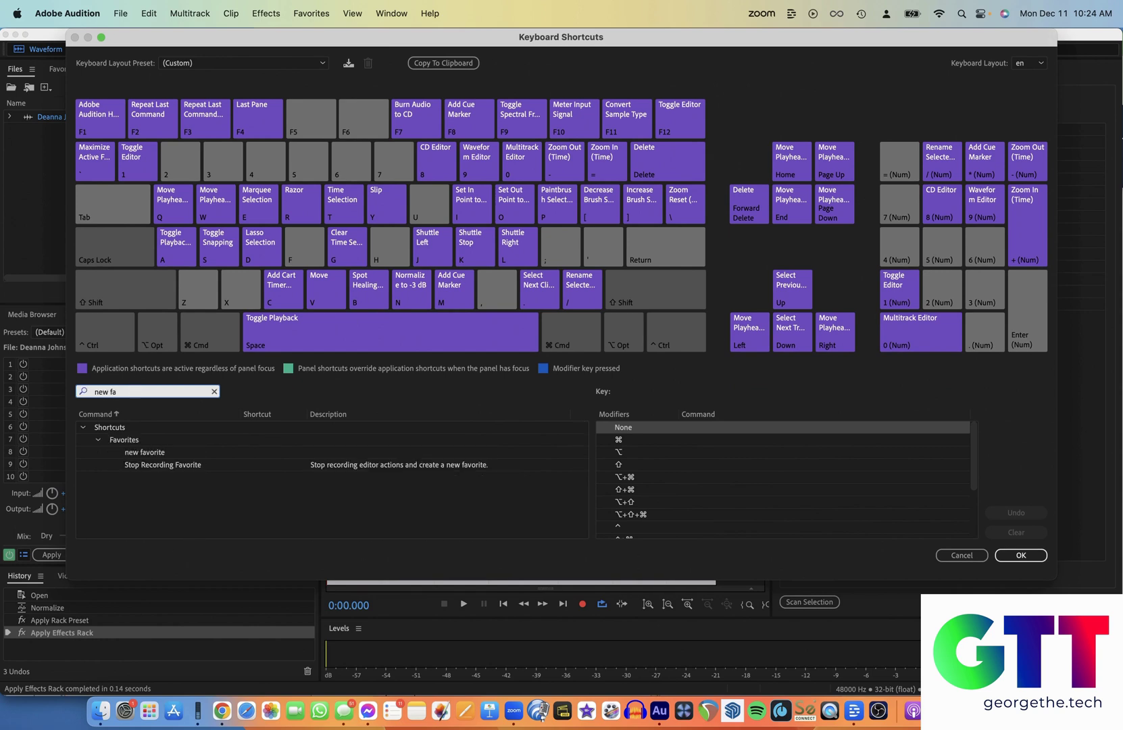
Assign the 2 key to the 'new favorite' command and confirm the dialog
left_click(169, 456)
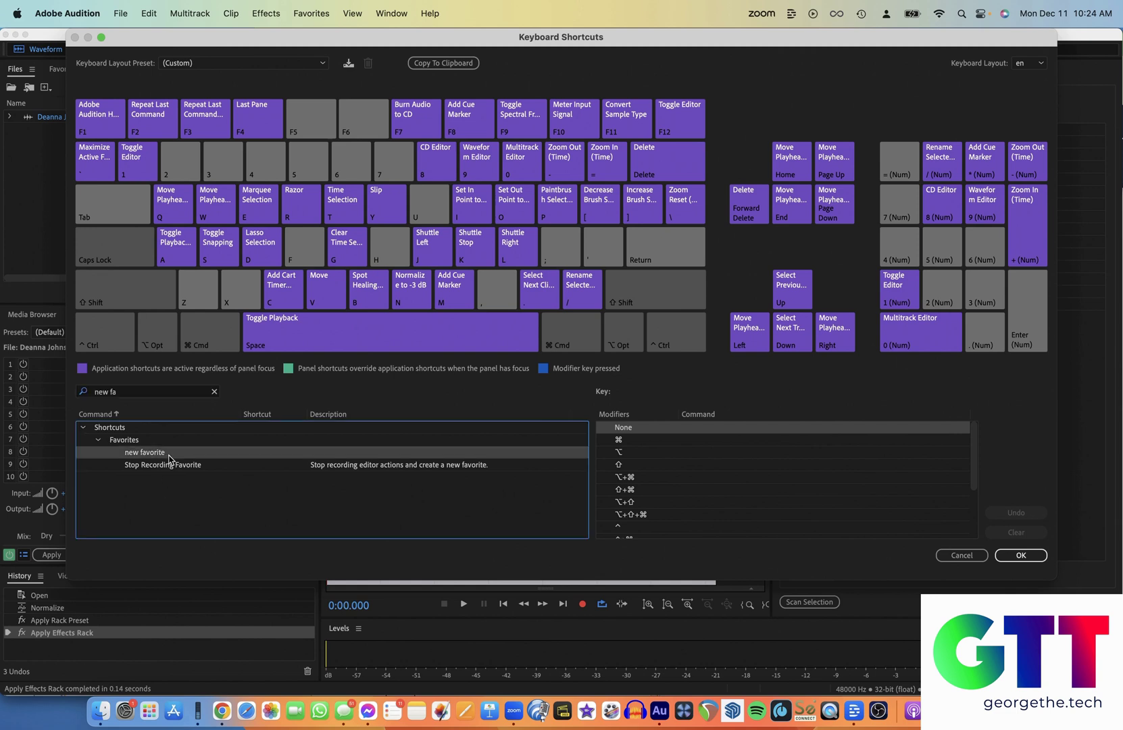
left_click(255, 452)
key("2")
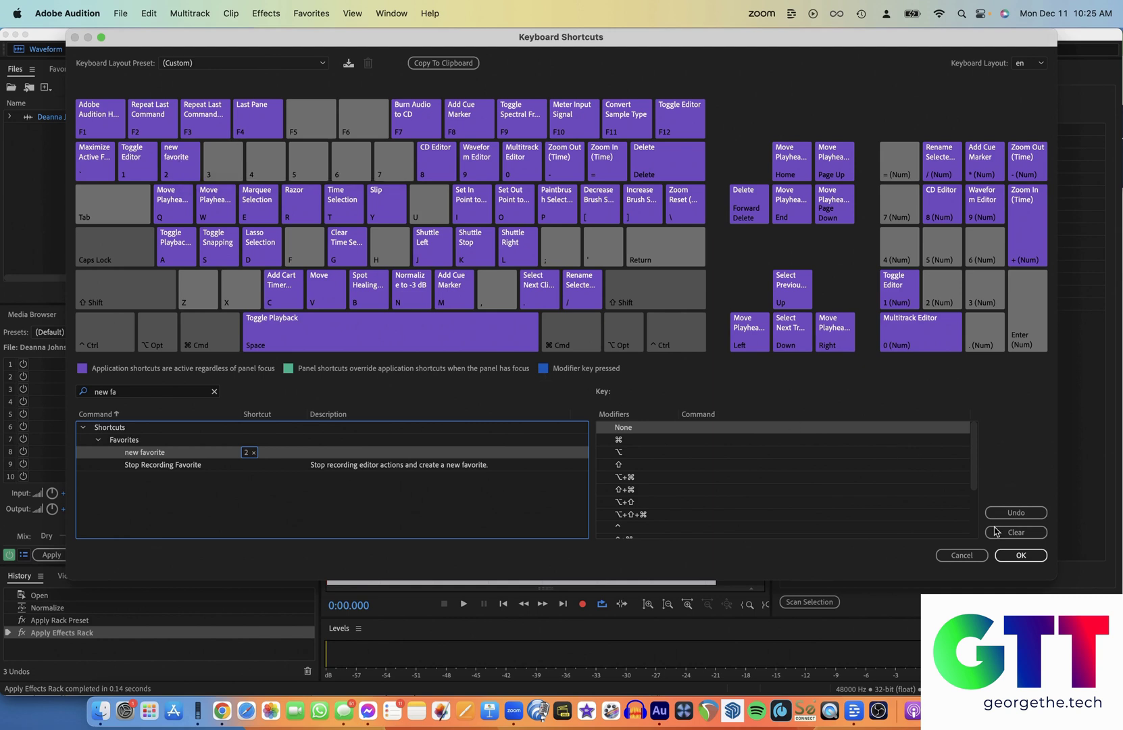
left_click(1021, 556)
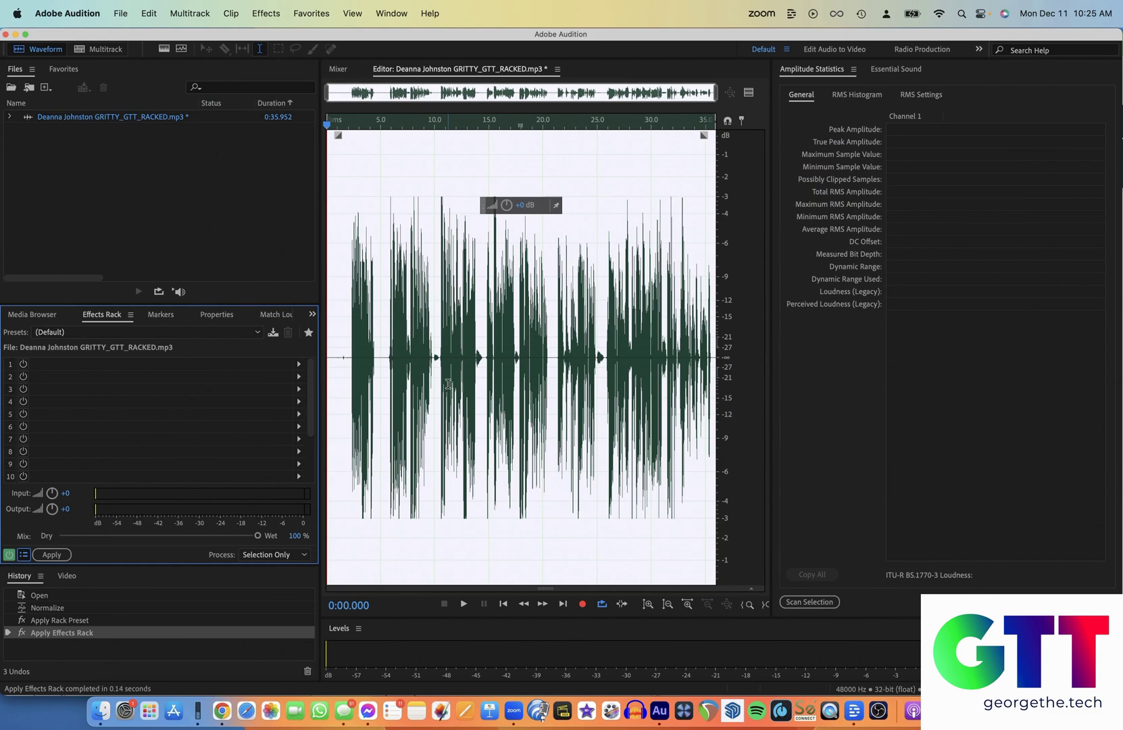
Run 'new favorite' three times on the voice clip, starting with the 2 key
key("2")
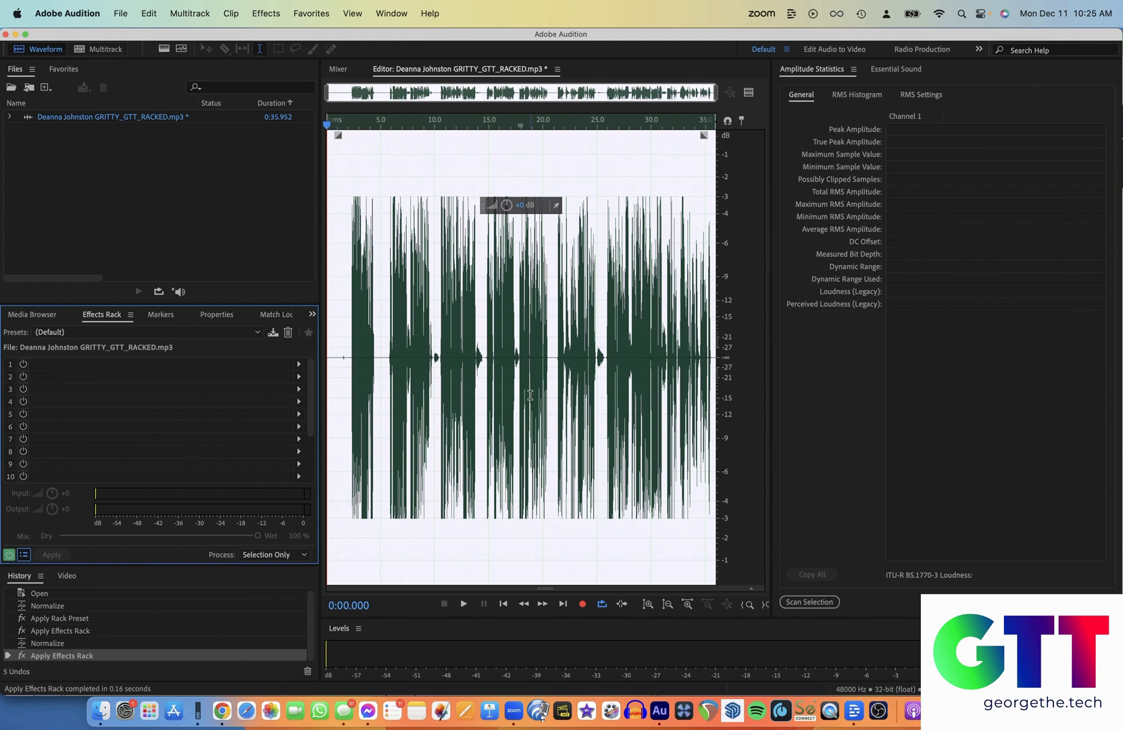
key("super+r")
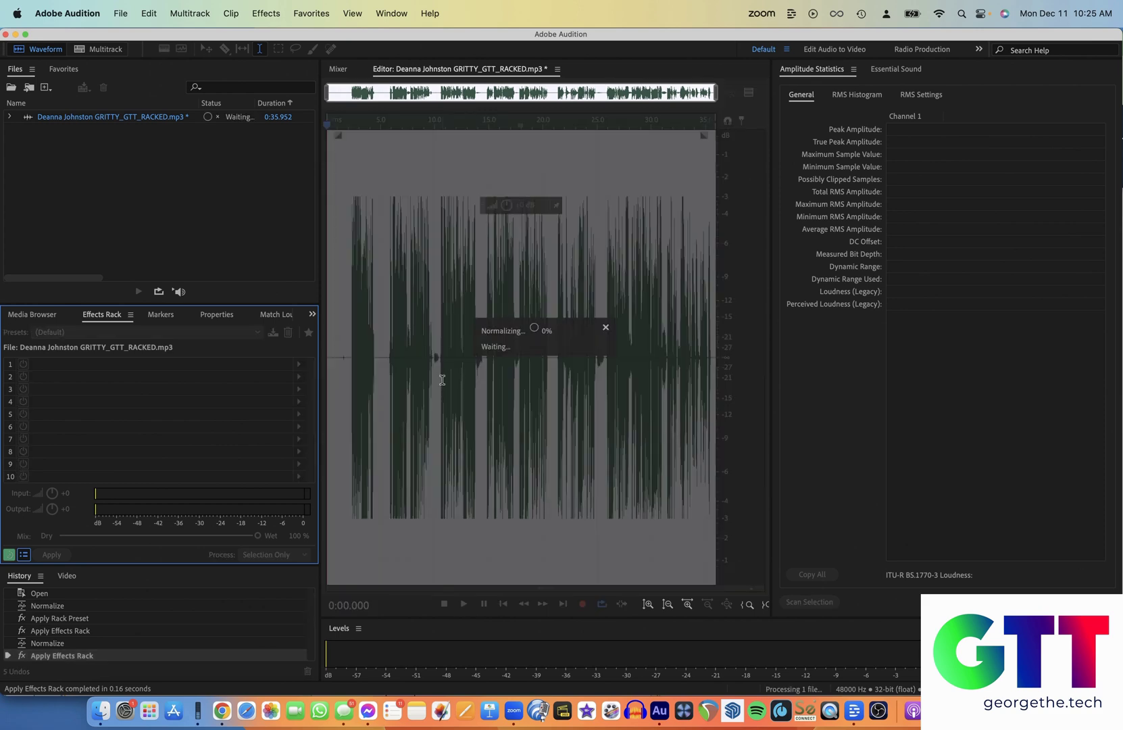
key("super+r")
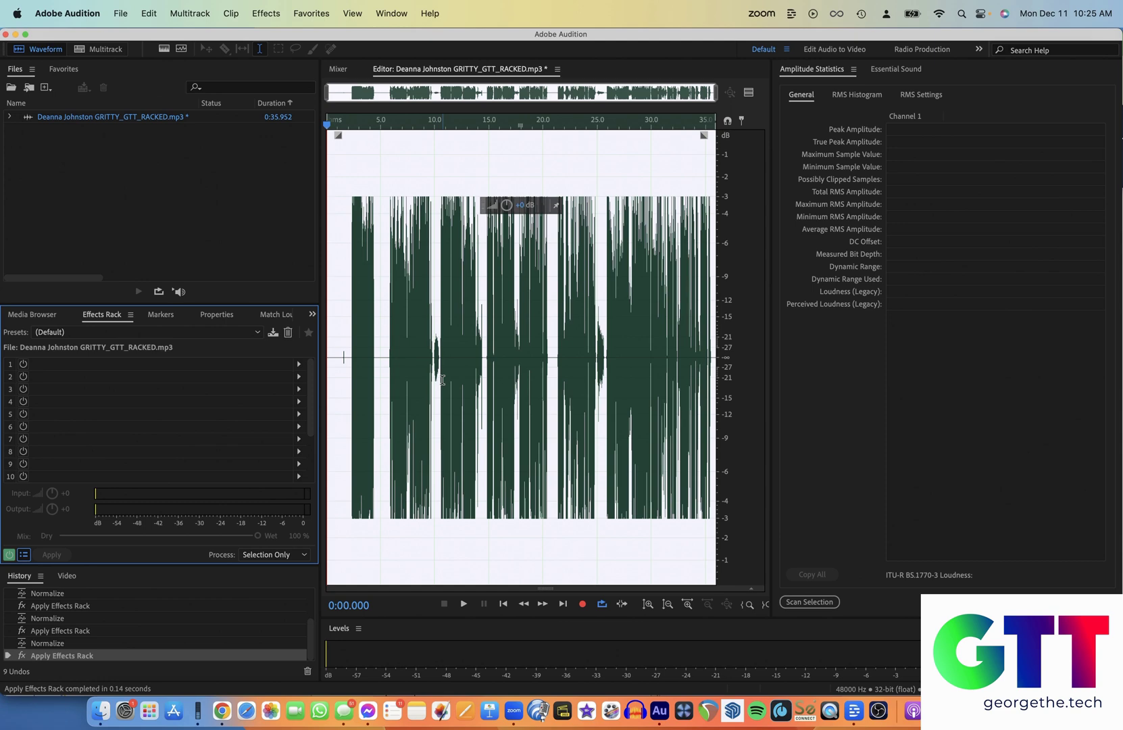
Undo with Cmd+Z back to the clip's original opened state
key("super+z")
key("super+z")
key("super+z")
key("super+z")
key("super+z")
key("super+z")
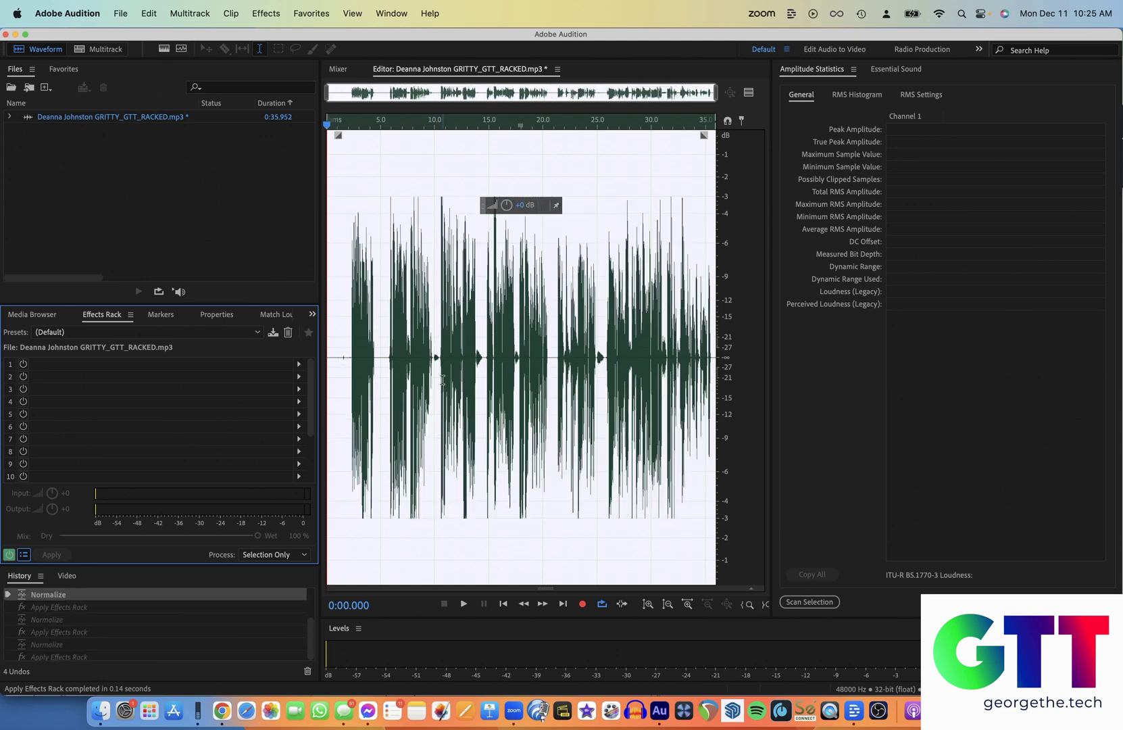
key("super+z")
key("super+z")
key("super+z")
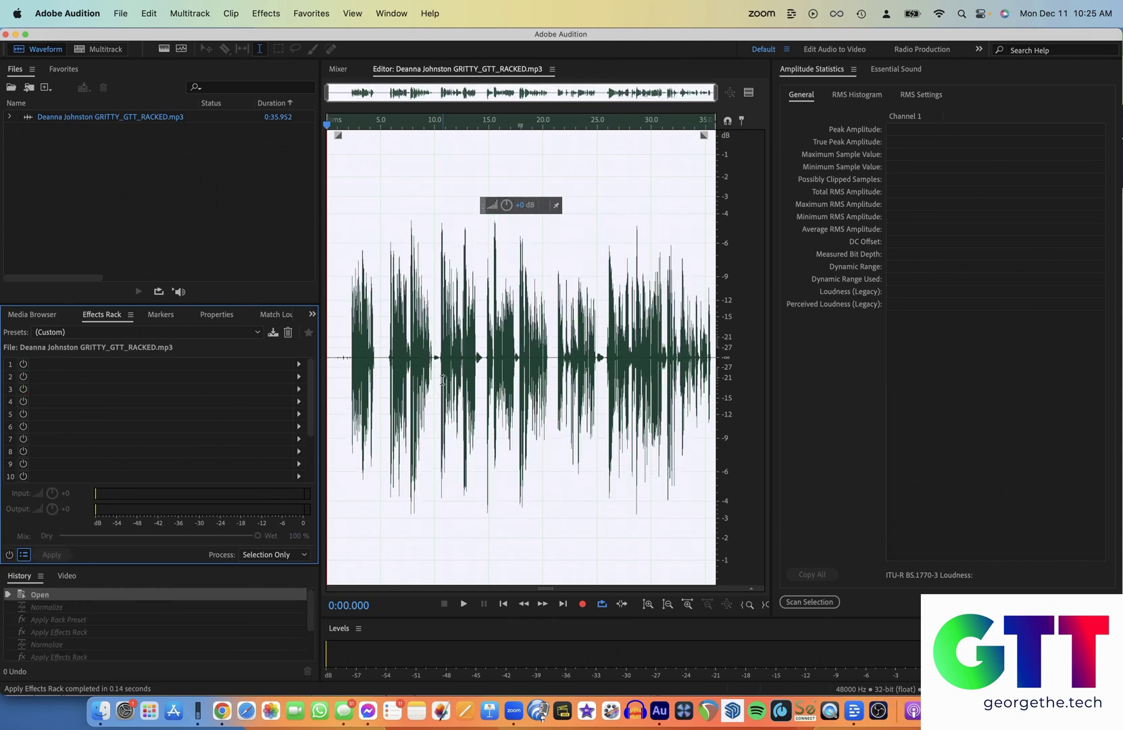